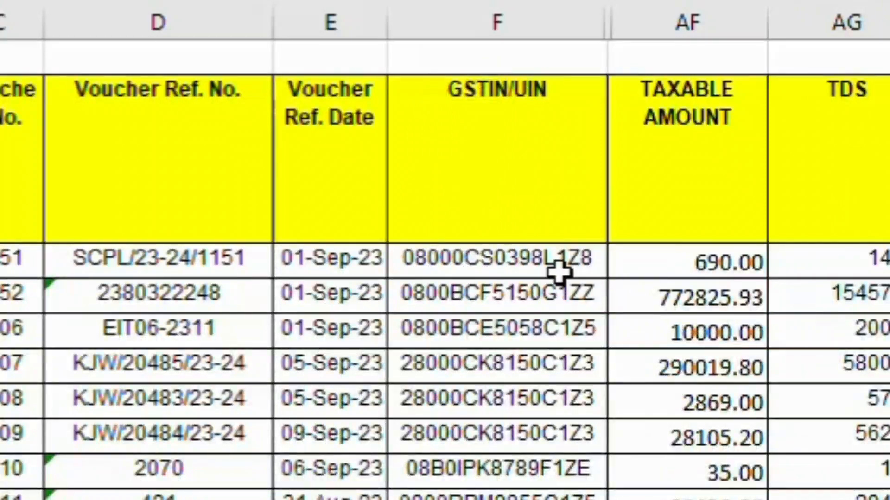
Step: Examine the sixth character of the GSTIN/UIN in the first record and in the record for voucher reference 2070
click(468, 261)
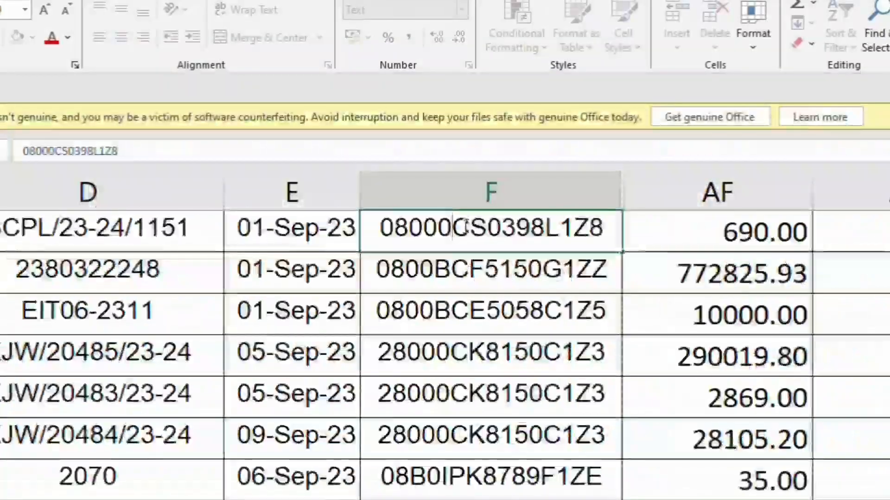
drag(465, 227, 453, 227)
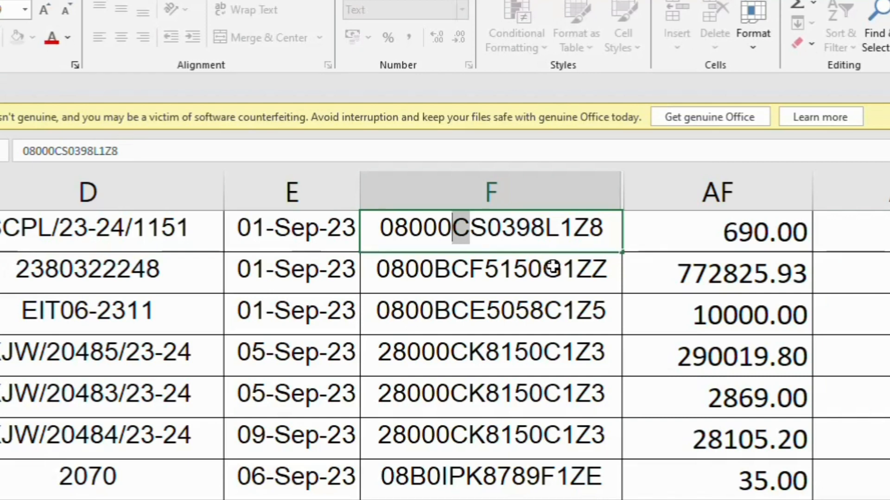
click(456, 483)
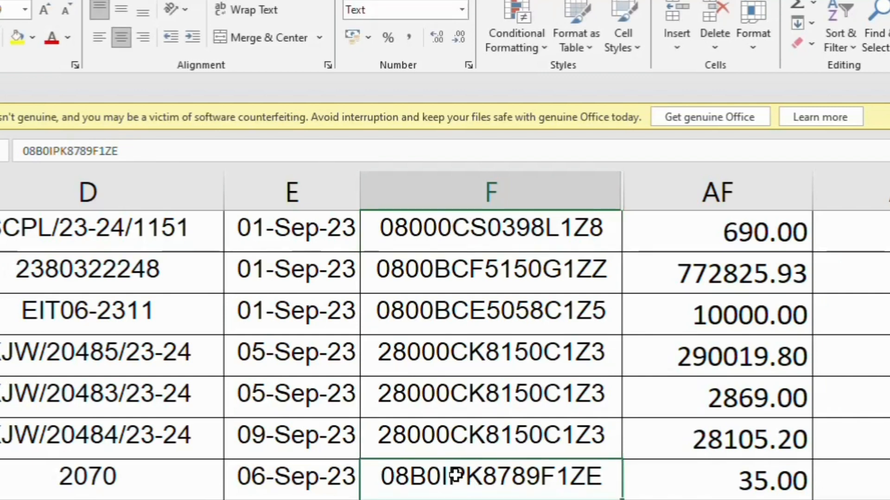
double_click(455, 476)
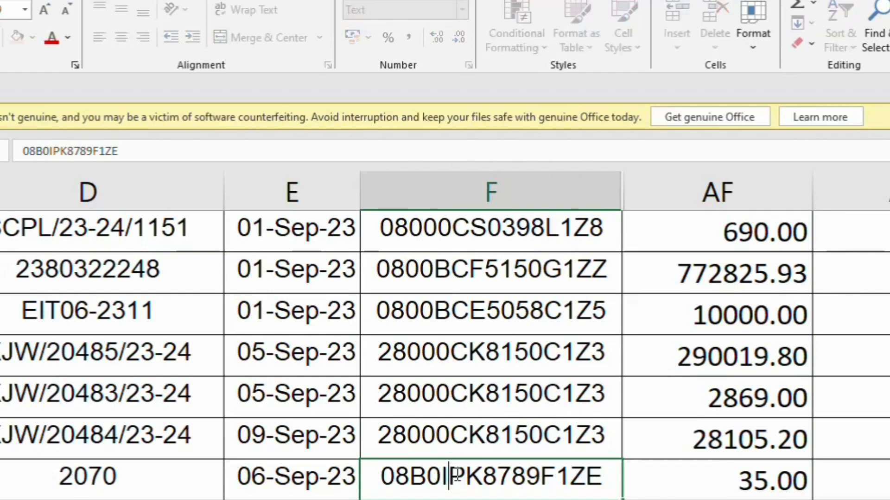
drag(465, 476, 448, 477)
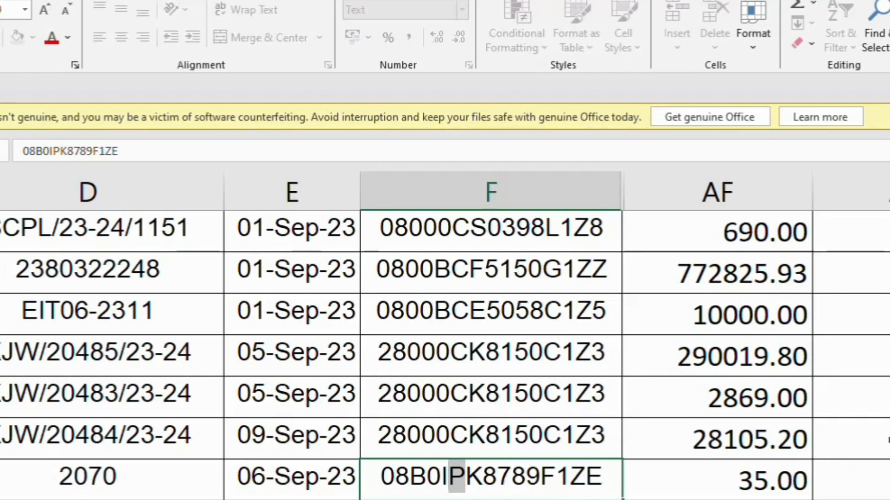
click(887, 439)
Step: Insert a blank column before TAXABLE AMOUNT and give it the heading HELPER
scroll(445, 336, down, 6)
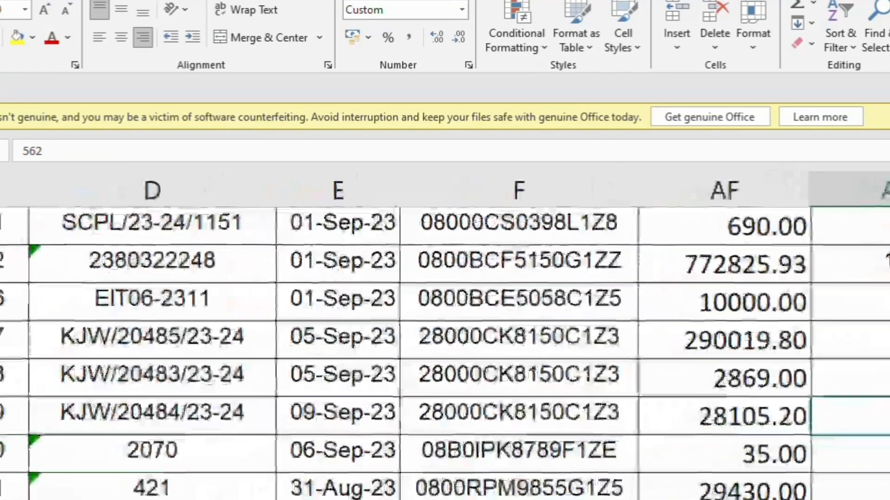
scroll(445, 336, down, 2)
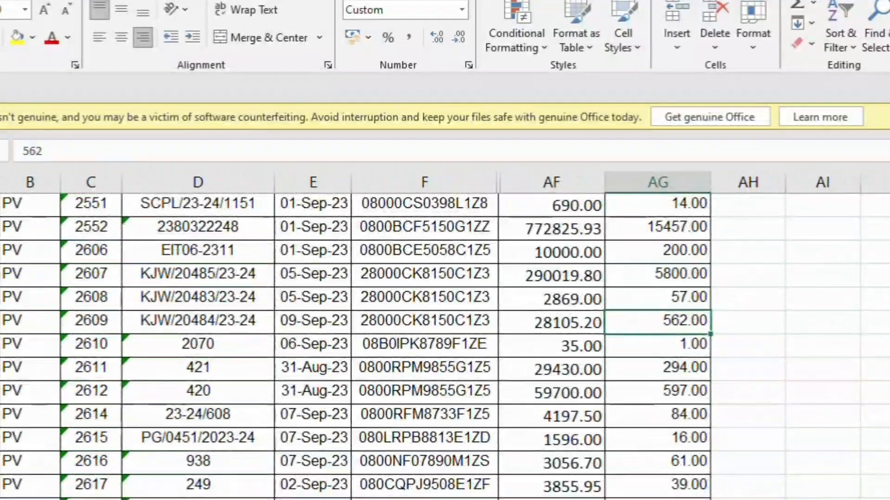
scroll(440, 250, down, 3)
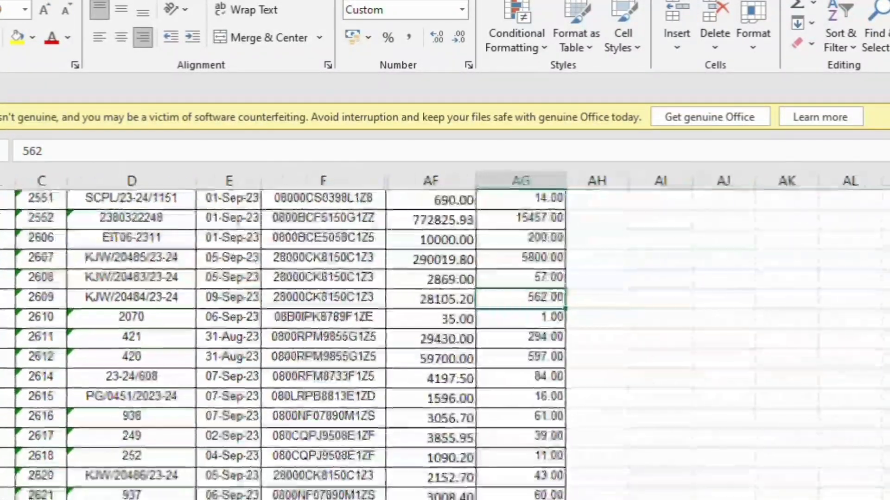
scroll(440, 250, up, 1)
scroll(440, 250, up, 1)
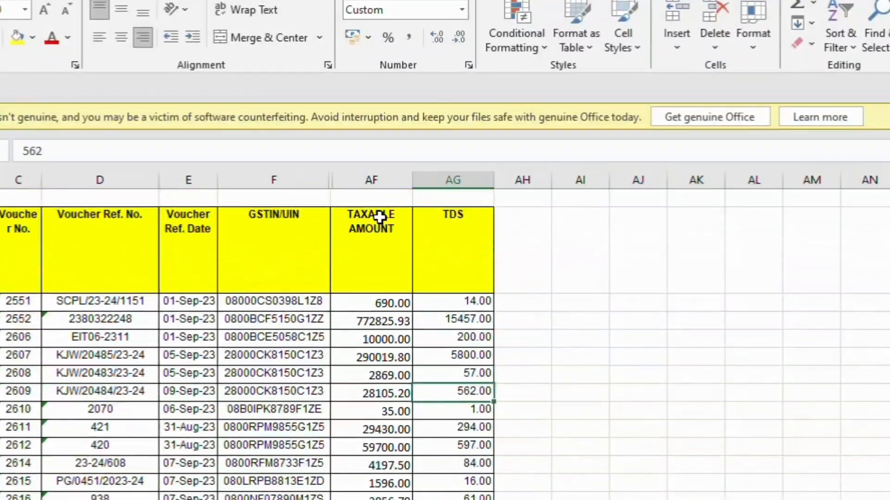
click(373, 178)
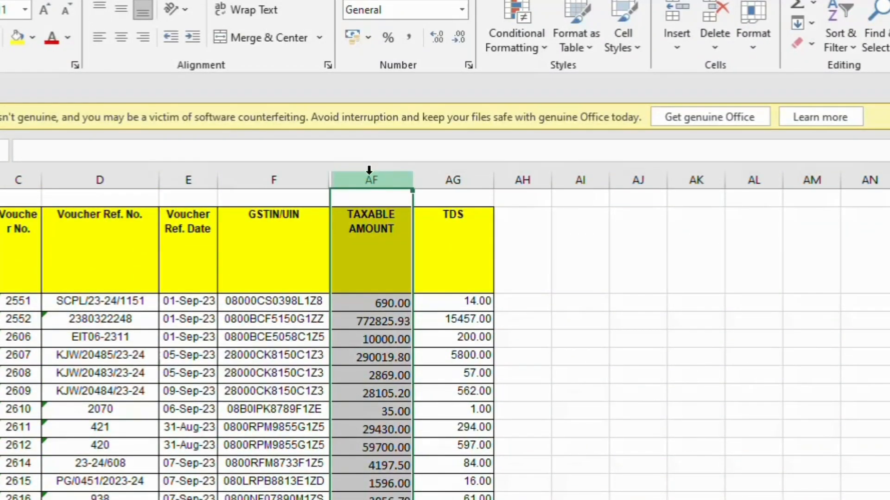
key(ctrl+shift+plus)
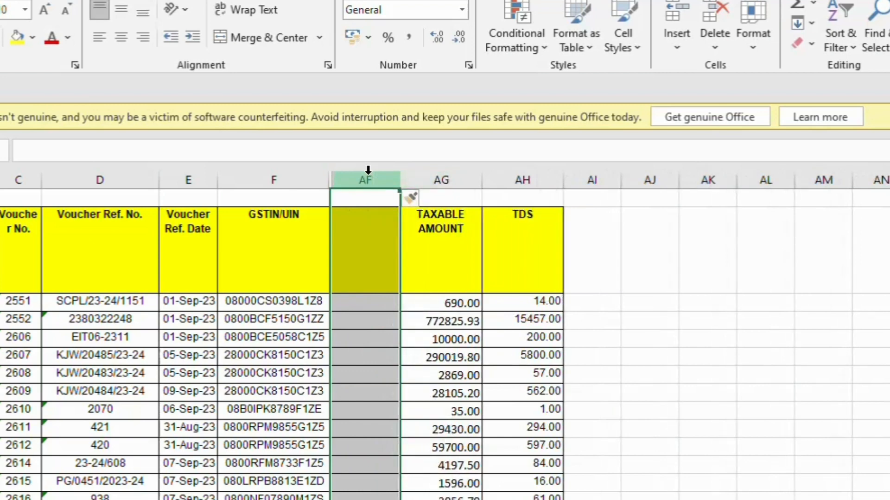
click(370, 241)
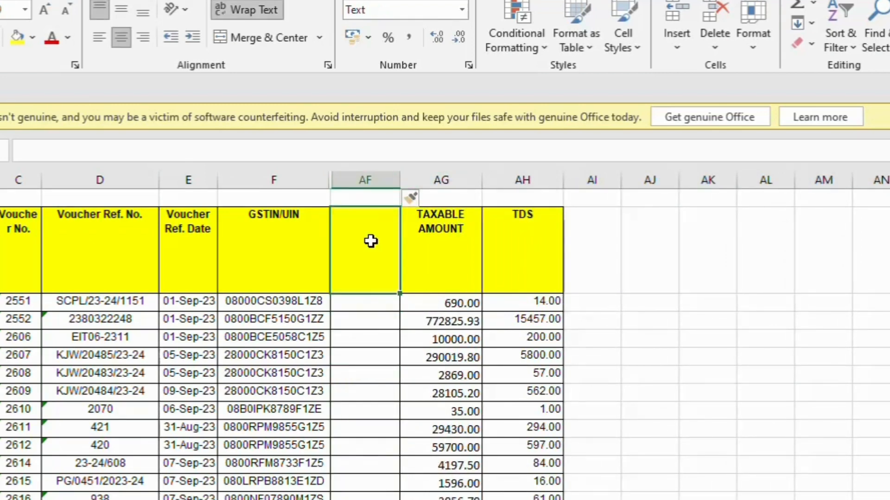
text(HELPER)
key(Return)
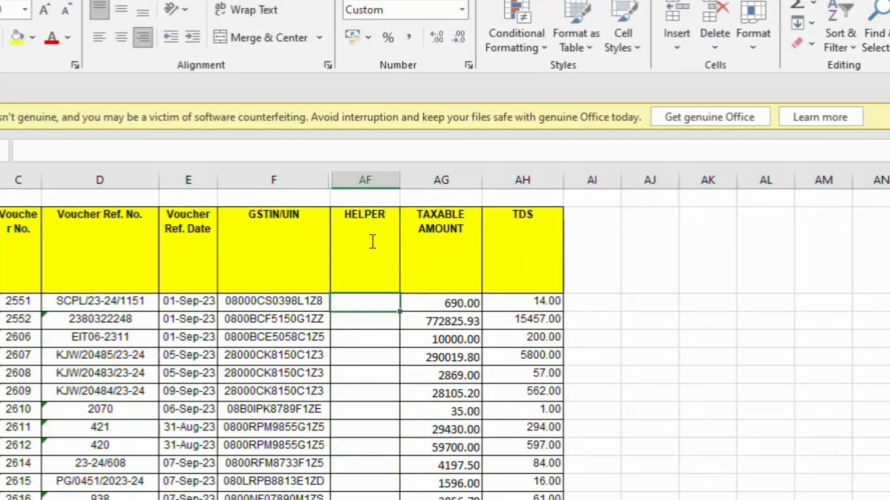
Step: Enter the formula =MID(F3,6,1) in the first HELPER cell to extract the sixth GSTIN/UIN character
text(=MID)
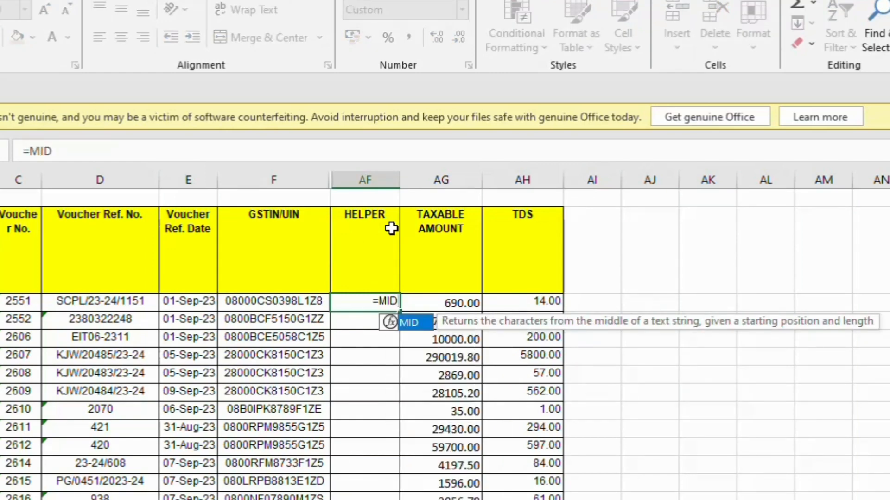
text(()
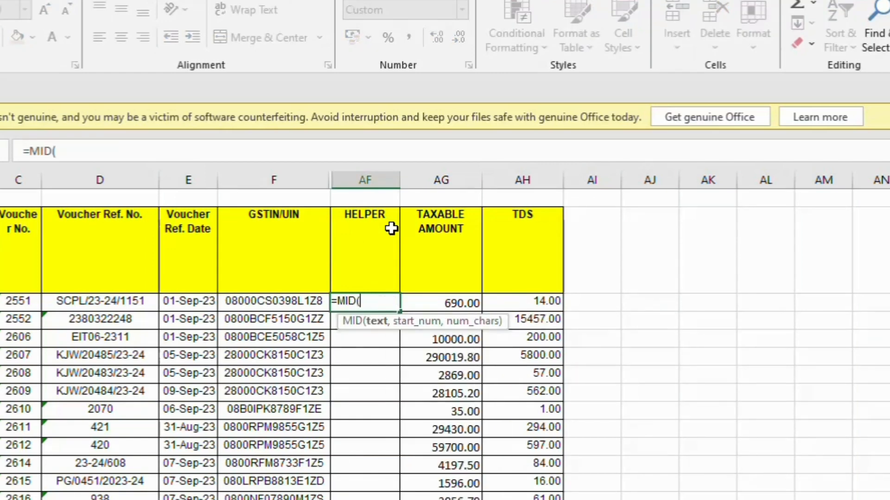
click(267, 302)
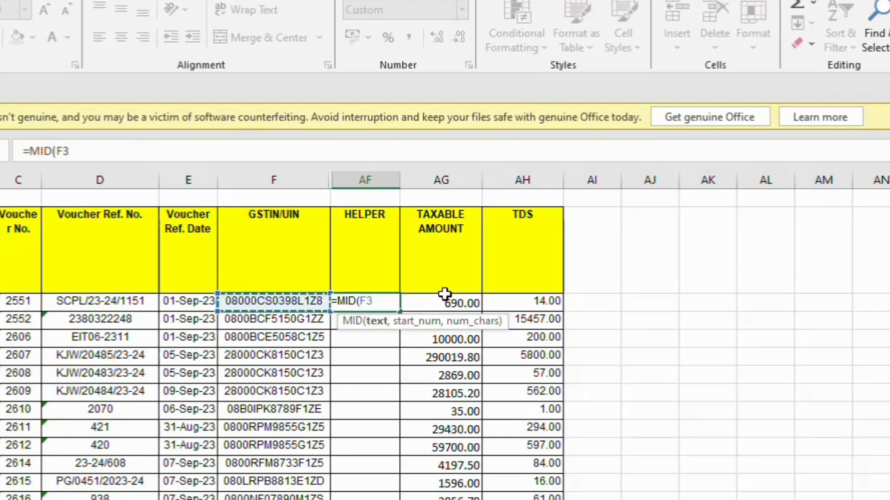
text(,6)
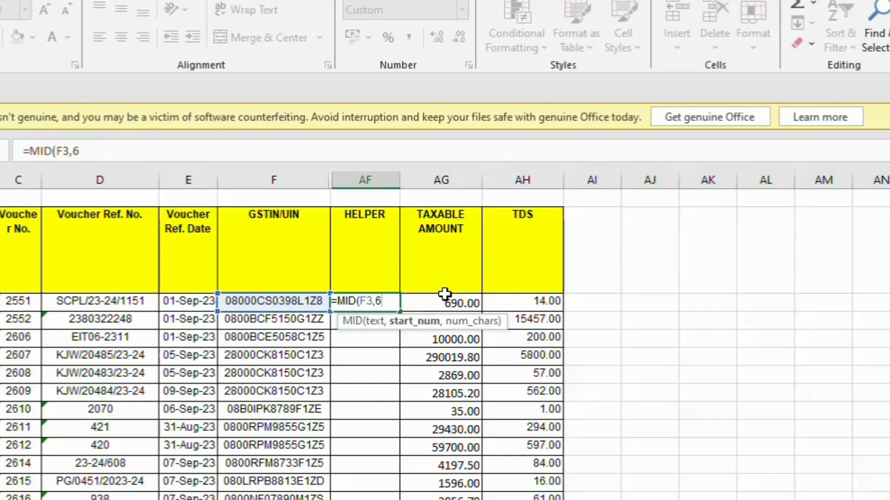
text(,)
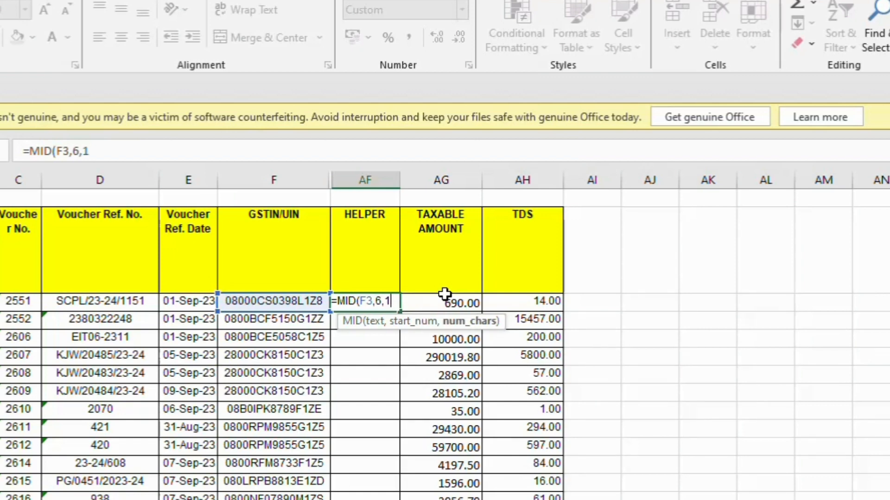
text(1))
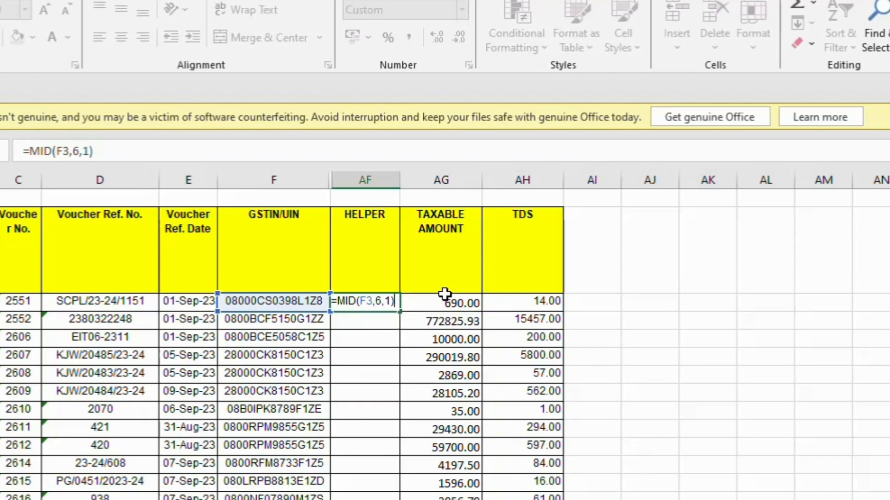
key(Return)
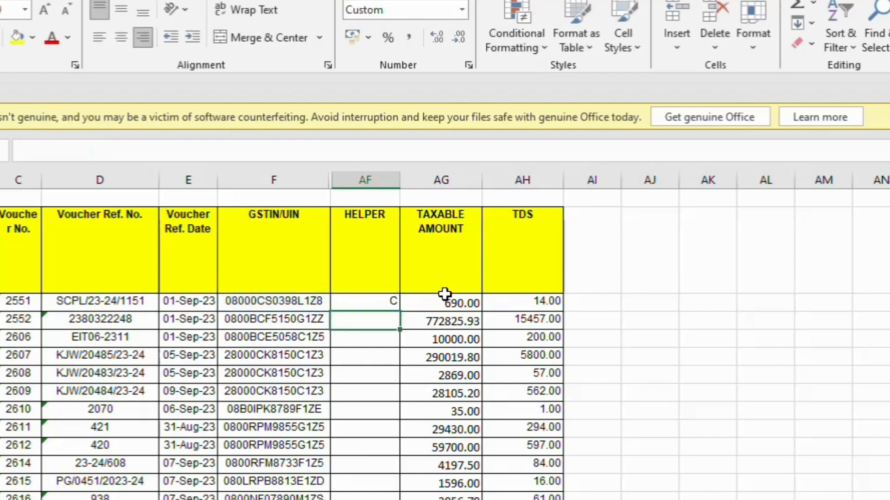
Step: Fill the MID formula down the HELPER column to the last record, voucher 3238
drag(388, 299, 347, 471)
key(ctrl+d)
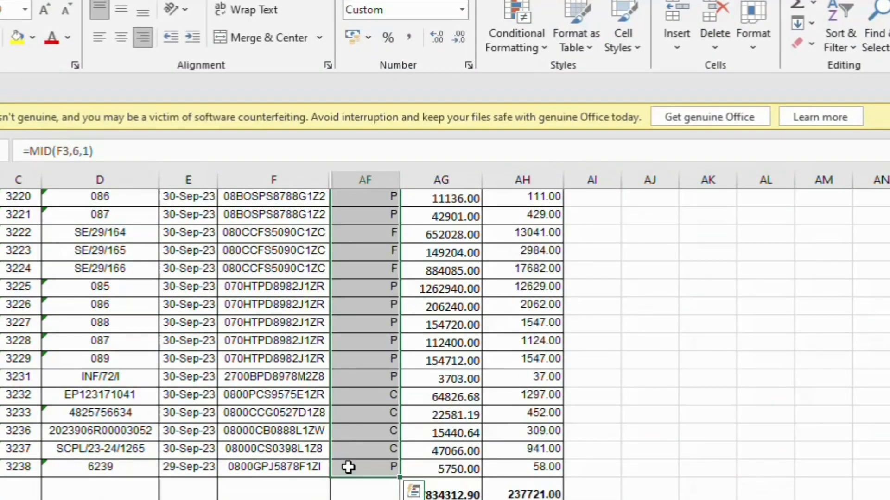
scroll(434, 407, up, 7)
scroll(435, 407, up, 20)
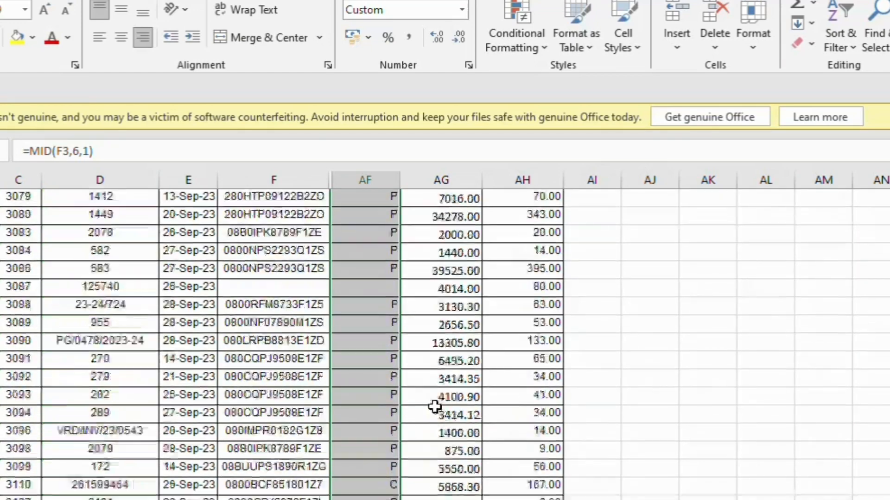
scroll(435, 407, up, 20)
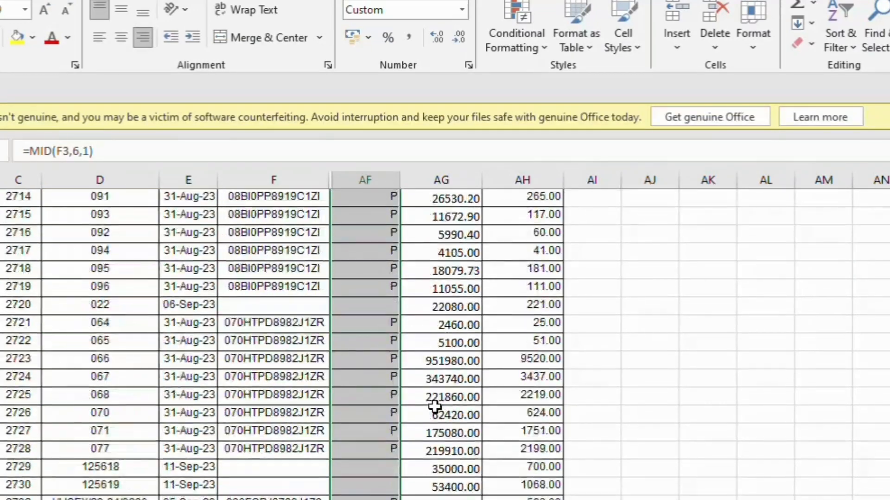
scroll(435, 407, up, 8)
click(723, 357)
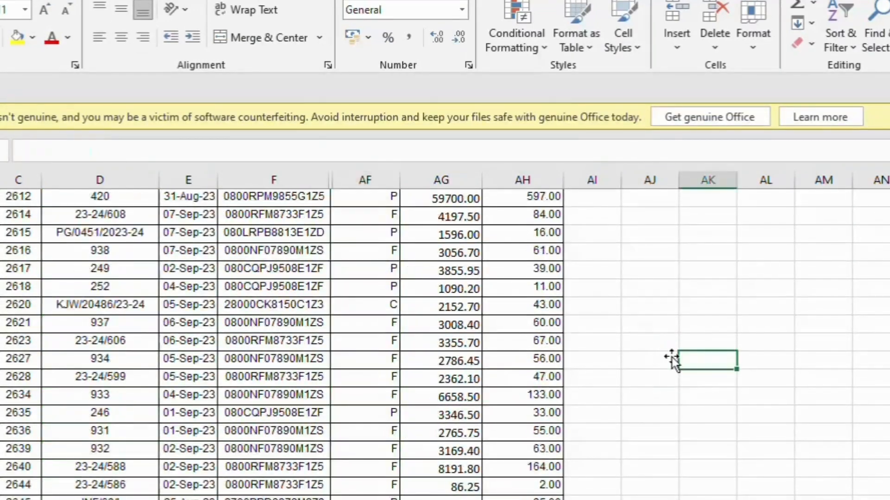
scroll(723, 357, up, 5)
Step: Turn on filtering for the header row and filter the HELPER column to only C and F
click(353, 303)
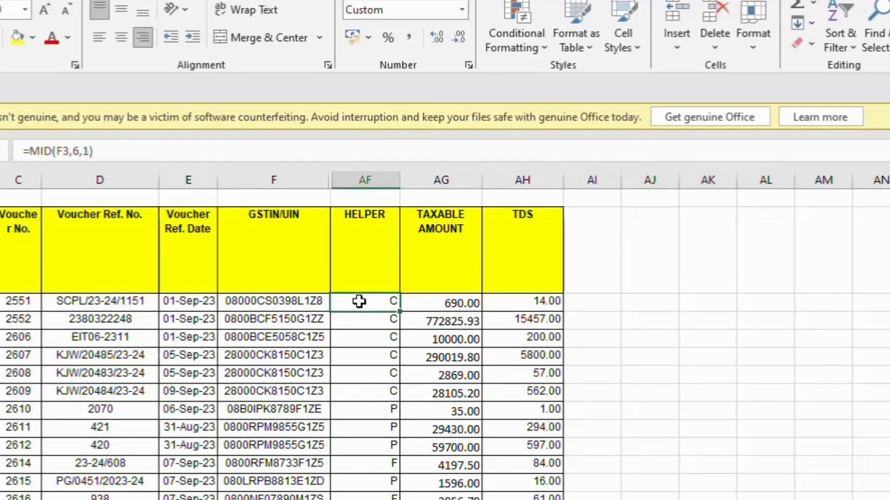
click(327, 252)
click(352, 250)
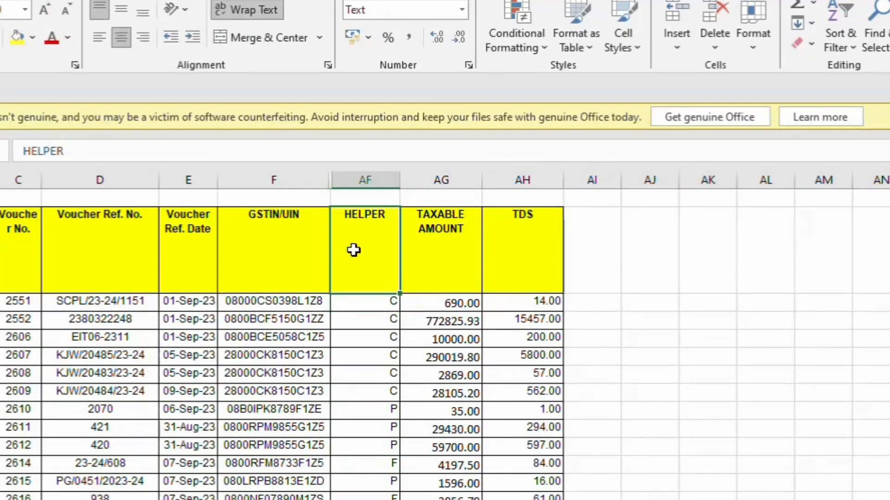
key(ctrl+shift+l)
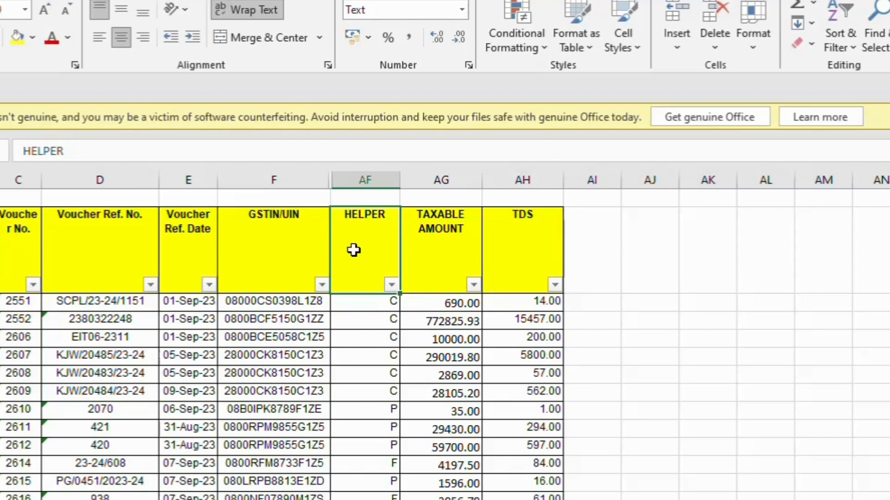
click(391, 284)
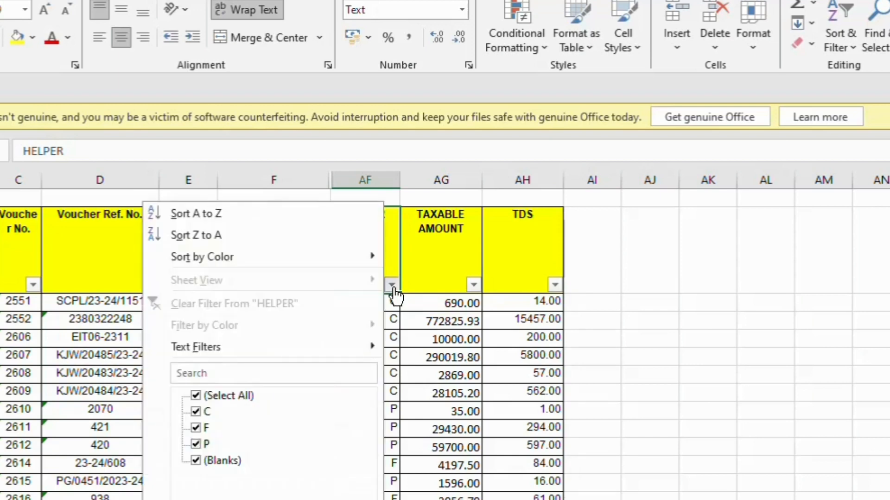
click(198, 397)
click(199, 411)
key(Return)
Step: Enter =AG3*2% in AI3 to calculate TDS at 2% of the taxable amount
click(610, 310)
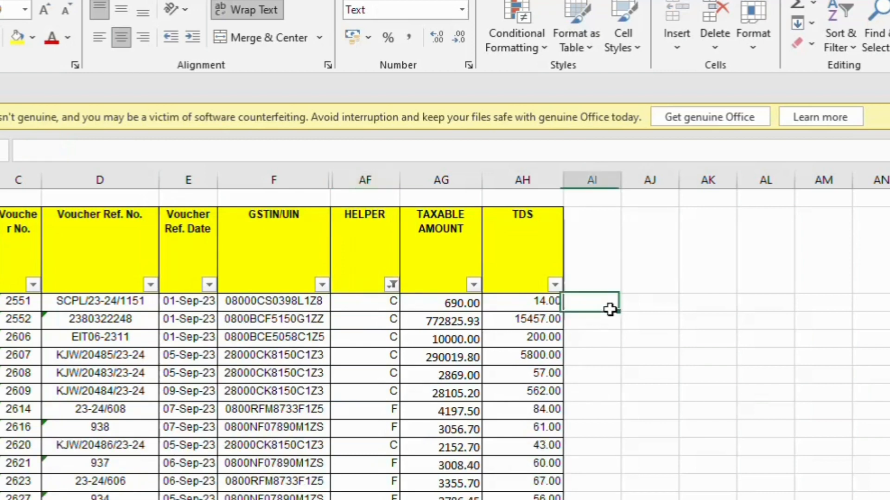
text(=)
key(Left)
key(Left)
text(*2)
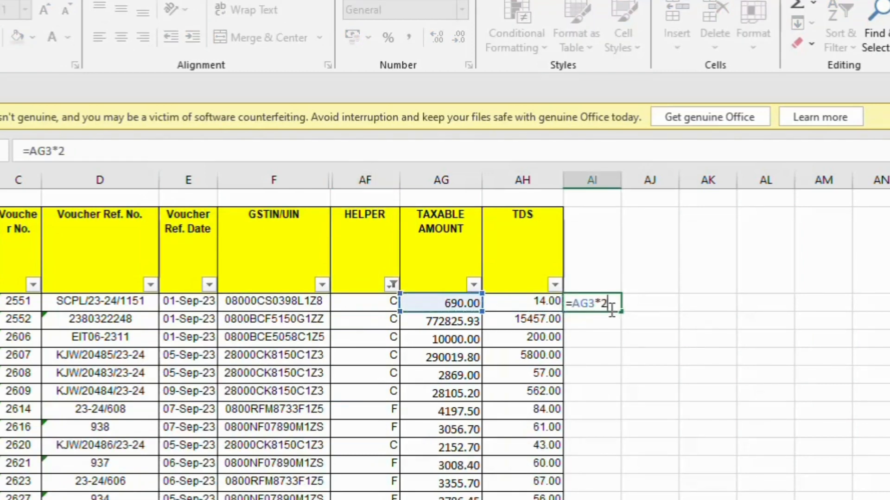
text(%)
key(Return)
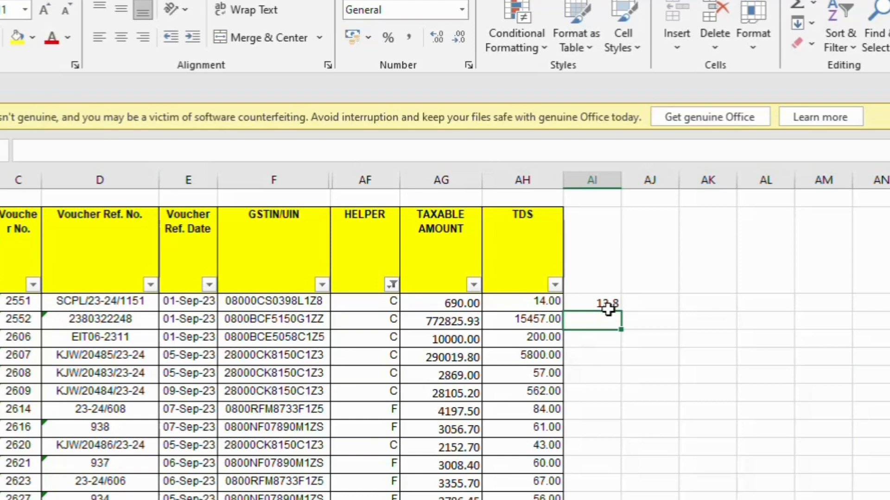
Step: Enter =AH3-AI3 in AJ3 for the difference from the recorded TDS, and autofit the width of column AJ
click(647, 306)
text(=)
key(Left)
key(Left)
text(-)
key(Left)
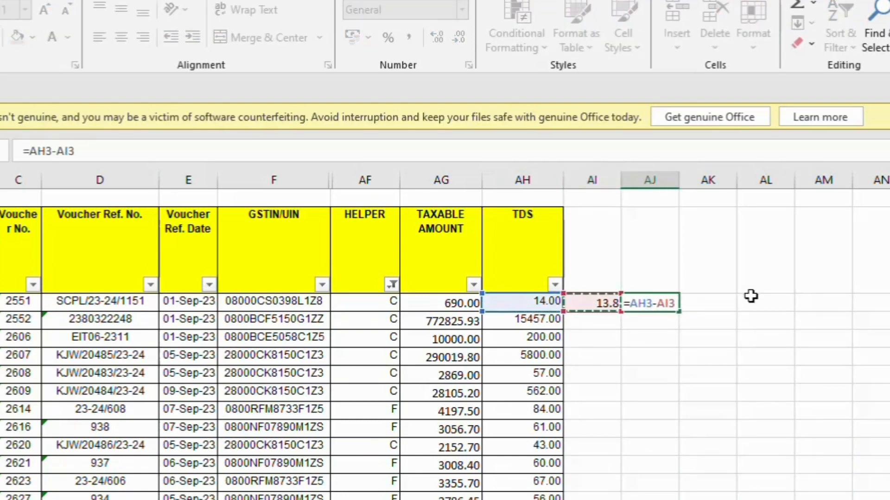
key(Return)
key(alt+h)
key(o)
key(i)
Step: Fill the AI and AJ formulas down to the last filtered record and widen column AJ to fit the differences
drag(601, 300, 709, 499)
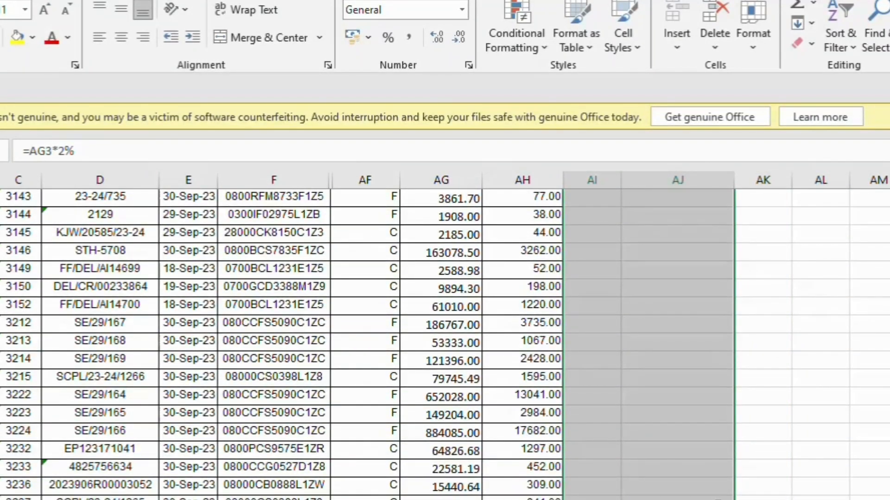
key(ctrl+d)
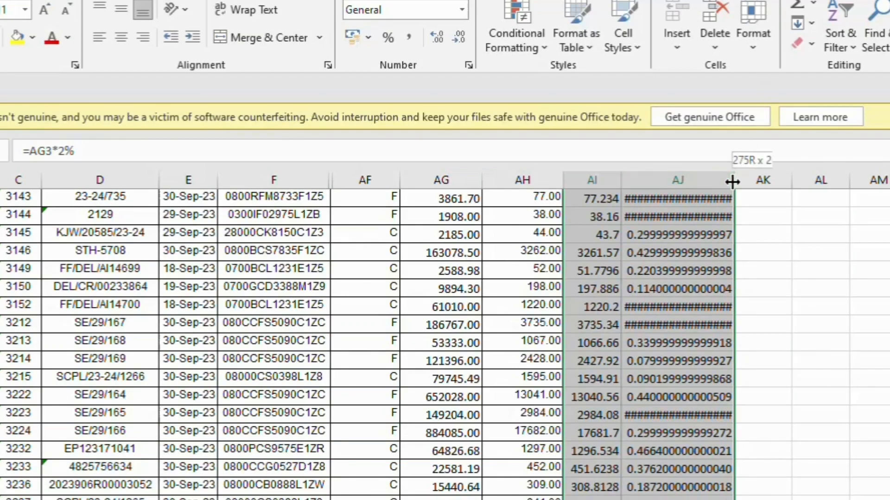
drag(731, 182, 752, 181)
scroll(702, 477, down, 1)
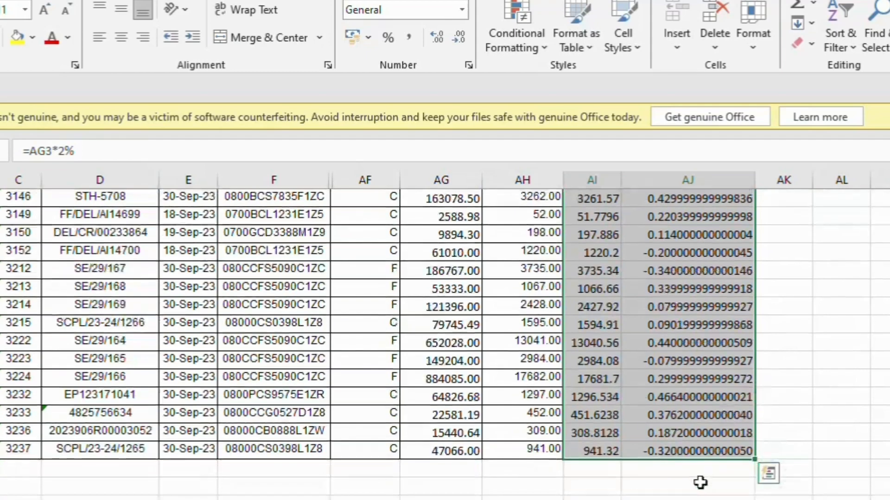
Step: Total the AJ differences with AutoSum in the cell below the last record, and clear that total
click(656, 469)
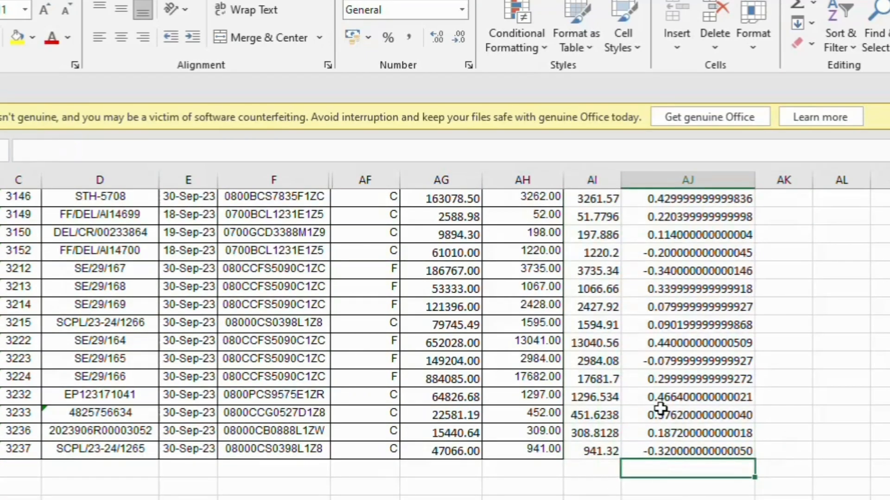
key(alt+equal)
key(Return)
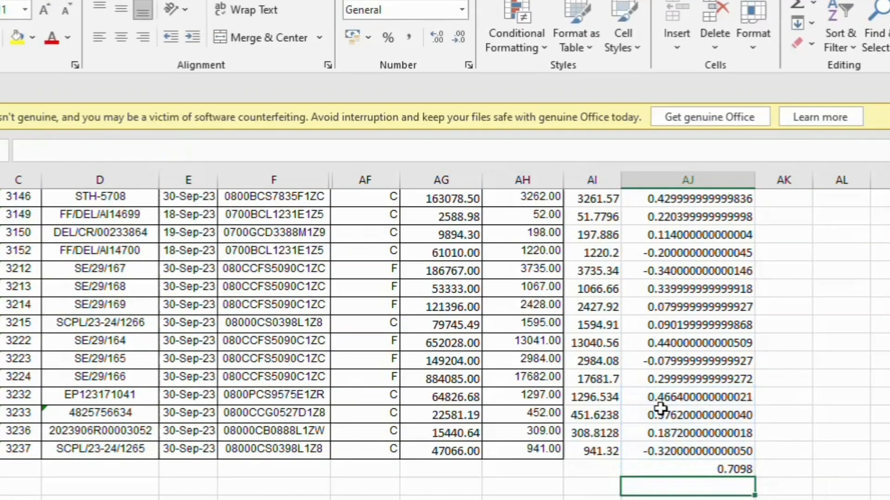
key(Up)
key(Delete)
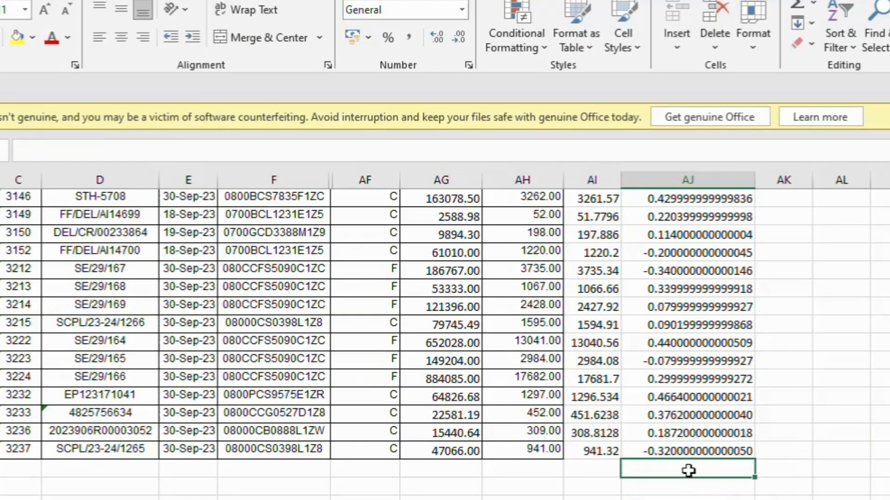
Step: Scan the AJ differences for large mismatches and inspect row 204 across to its GSTIN
scroll(695, 459, up, 7)
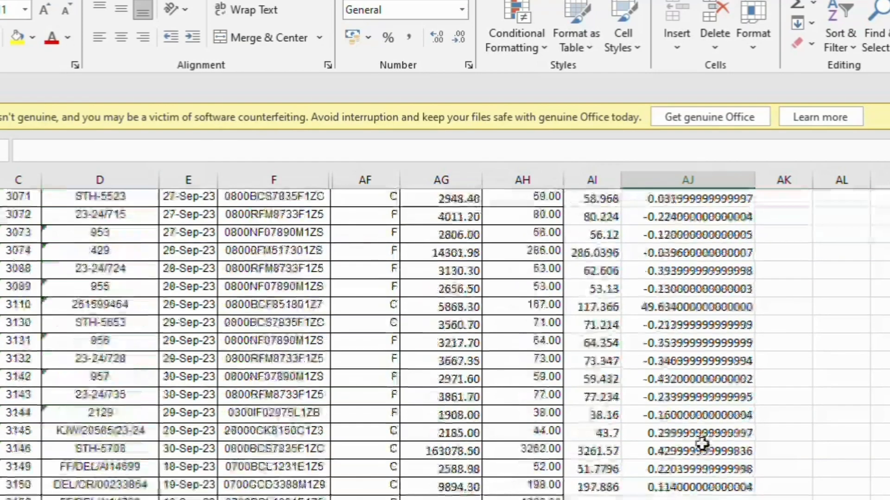
scroll(702, 444, down, 1)
click(726, 414)
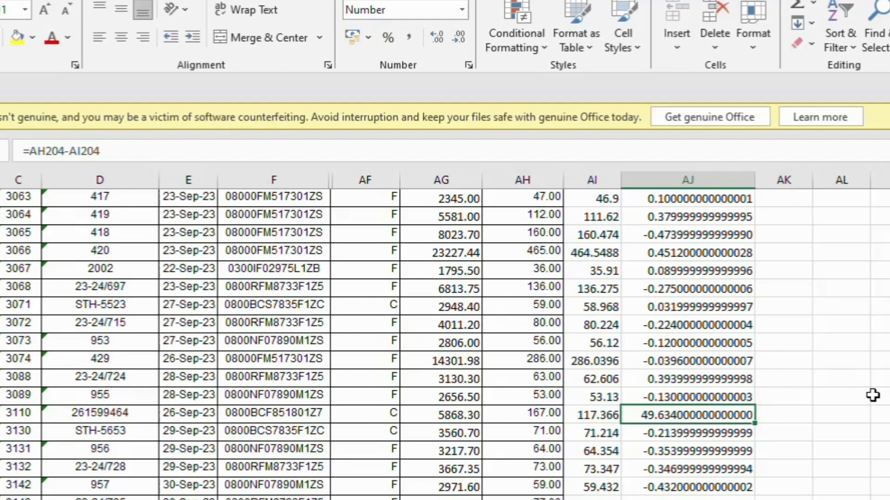
key(Left)
key(Left)
key(Left)
key(Left)
key(Left)
key(Left)
key(Left)
key(Left)
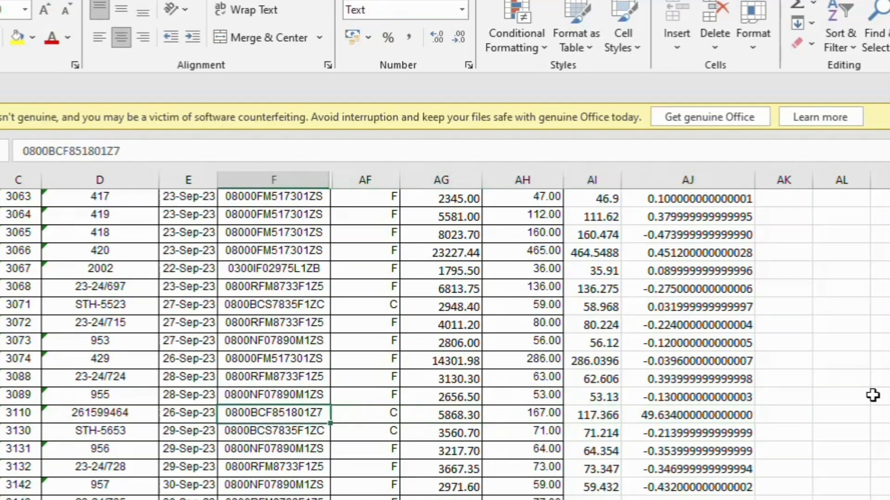
Step: Set the recorded TDS in AH204 to 117.36
key(Right)
key(Right)
key(Right)
key(Right)
key(Right)
key(Right)
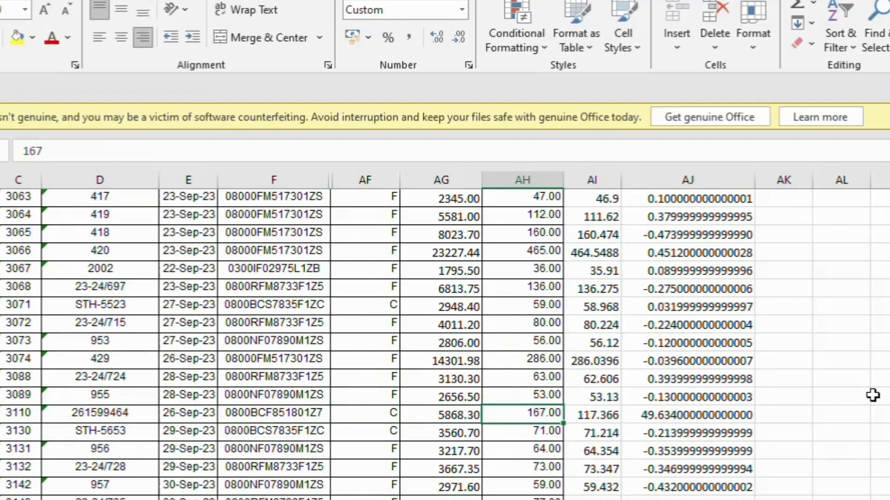
text(11)
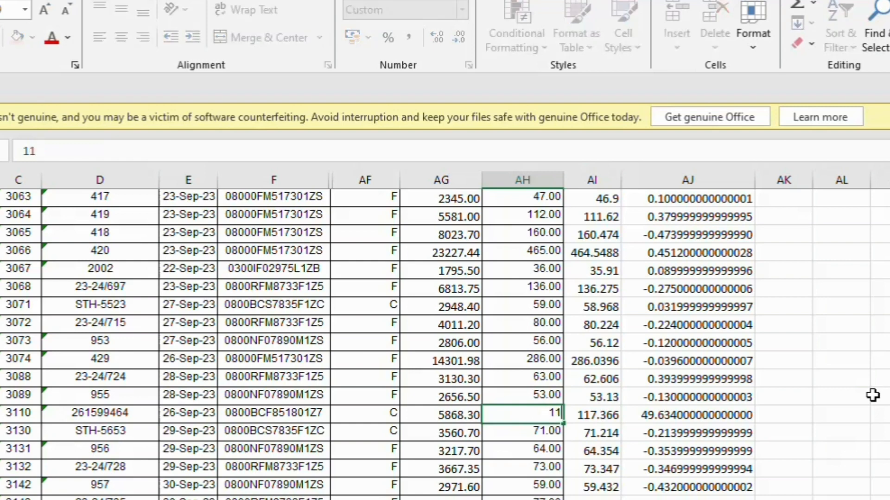
text(7.36)
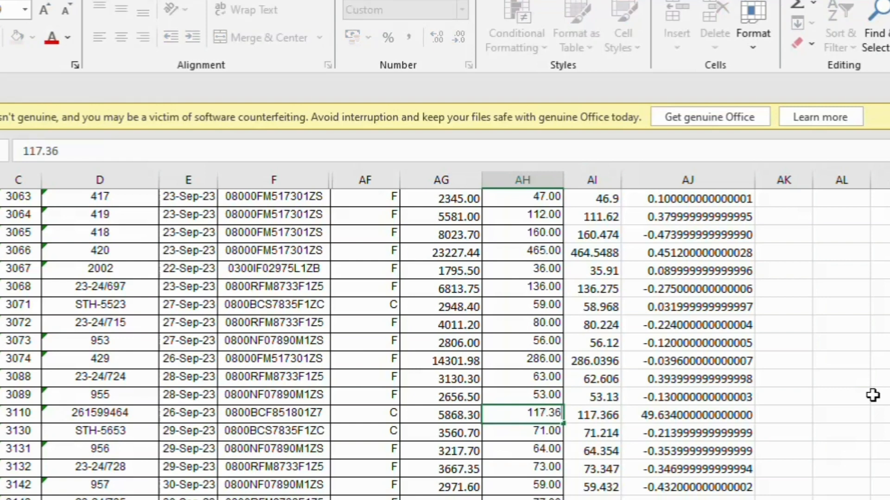
key(Return)
Step: Review the TDS differences of the remaining C and F records from row 204 up to the header row
key(Up)
key(Up)
key(Up)
key(Up)
key(Up)
key(Up)
key(Up)
key(Up)
key(Up)
key(Up)
key(Up)
key(Up)
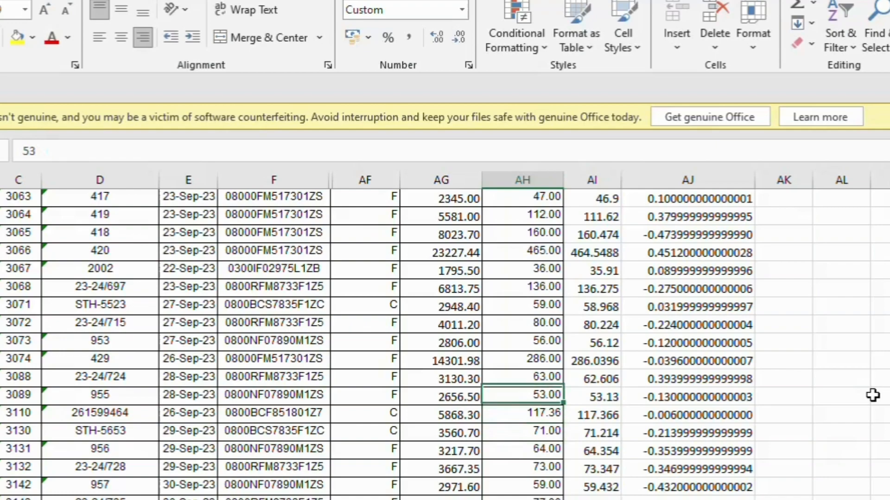
key(Up)
key(Up)
key(Up)
key(Up)
key(Up)
key(Up)
key(Up)
key(Up)
key(Up)
key(Up)
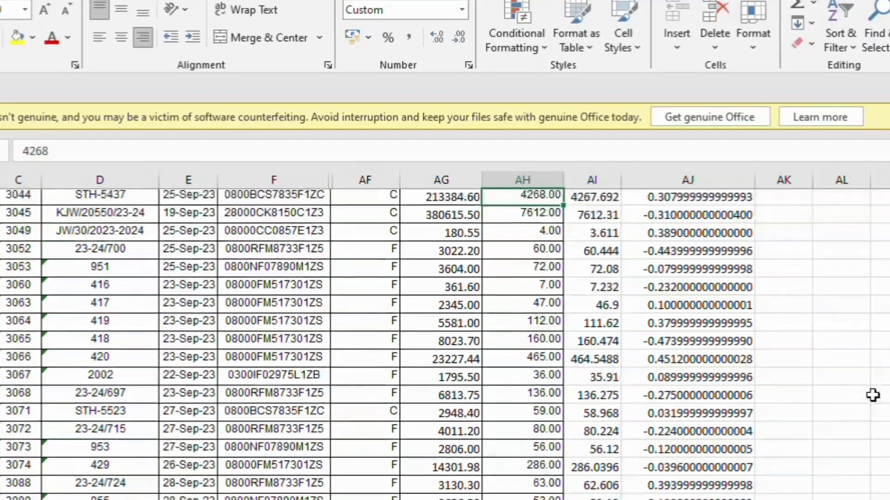
key(Up)
key(Up)
key(Up)
key(Up)
key(Up)
key(Up)
key(Up)
key(Up)
key(Up)
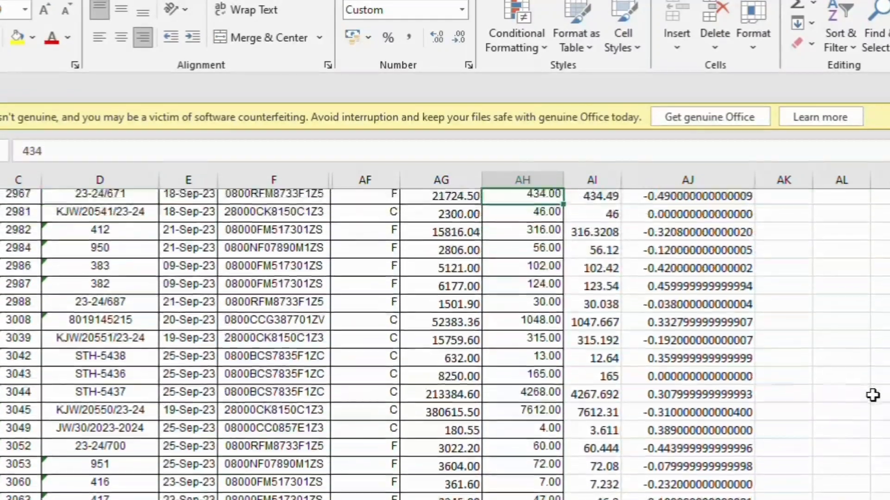
key(Up)
key(Up)
key(Up)
key(Up)
key(Up)
key(Up)
key(Up)
key(Up)
key(Up)
key(Up)
key(Up)
key(Up)
key(Up)
key(Up)
key(Up)
key(Up)
key(Up)
key(Up)
key(Up)
key(Up)
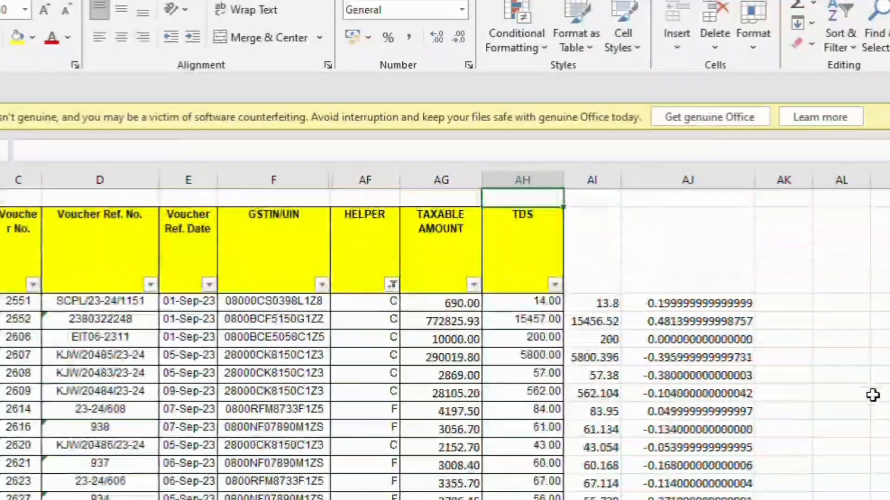
Step: Change the HELPER column filter to show only P instead of C and F
click(609, 360)
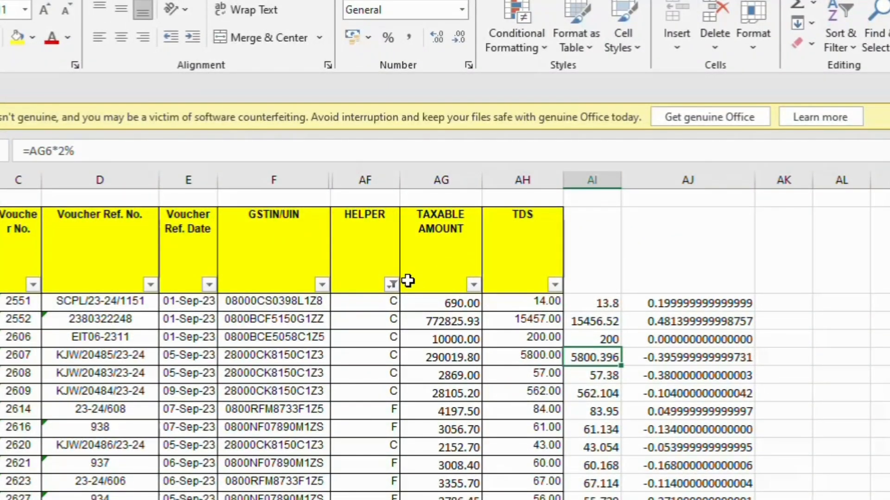
click(392, 284)
click(195, 412)
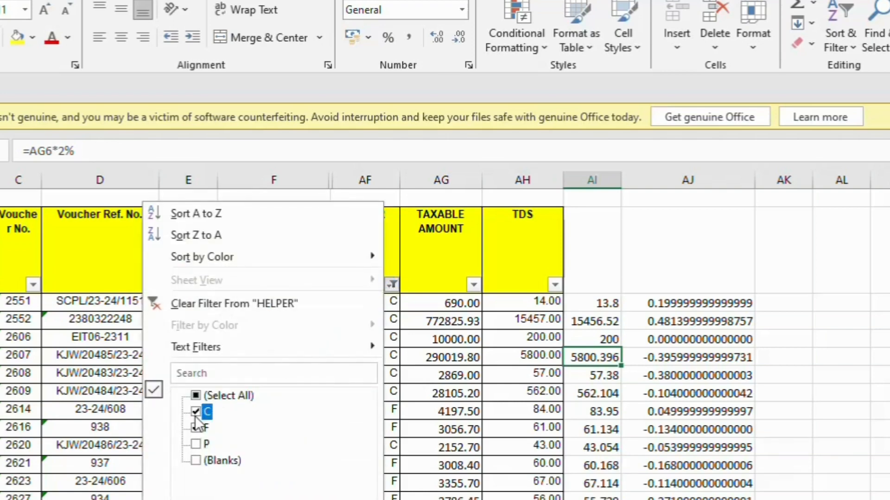
click(195, 428)
click(196, 445)
key(Return)
Step: Enter =AG9*1% in AI9 to calculate TDS at 1% of the taxable amount
click(596, 300)
text(=)
key(Left)
key(Left)
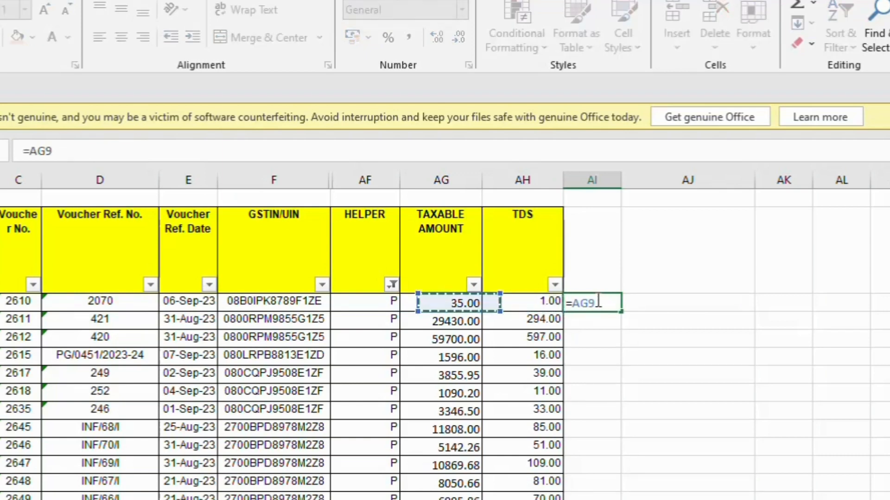
text(*1)
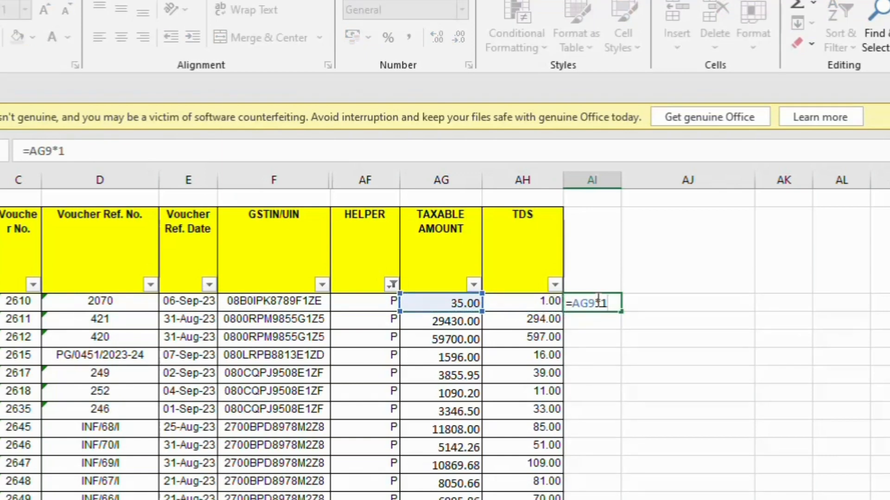
text(%)
key(Return)
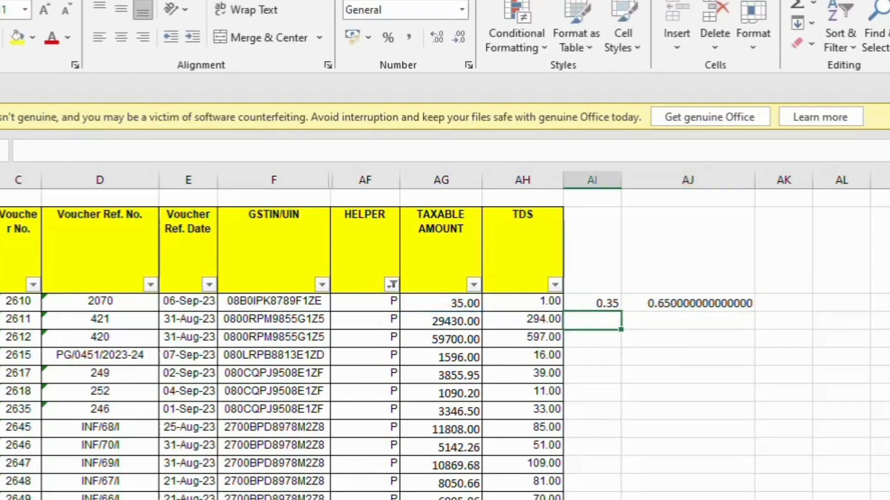
Step: Check the difference formula in AJ9 and fill the AI9:AJ9 formulas down to the last filtered P record
click(657, 306)
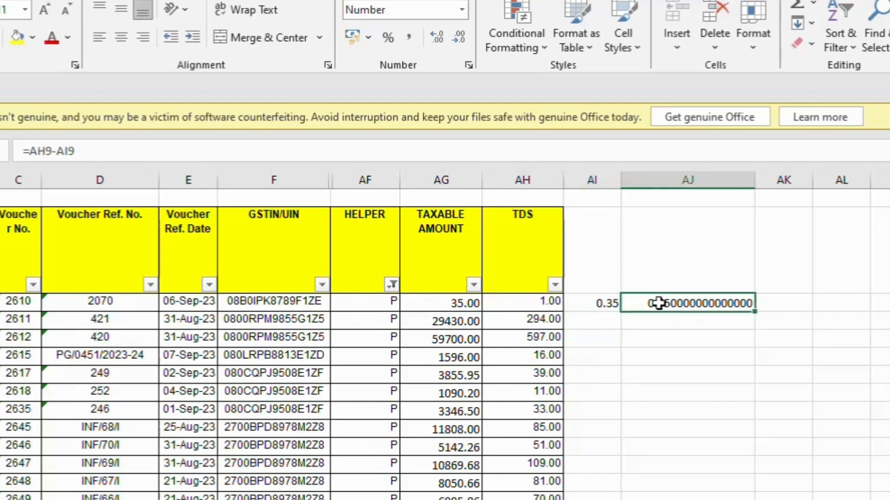
double_click(659, 305)
key(Escape)
click(604, 305)
drag(604, 304, 677, 499)
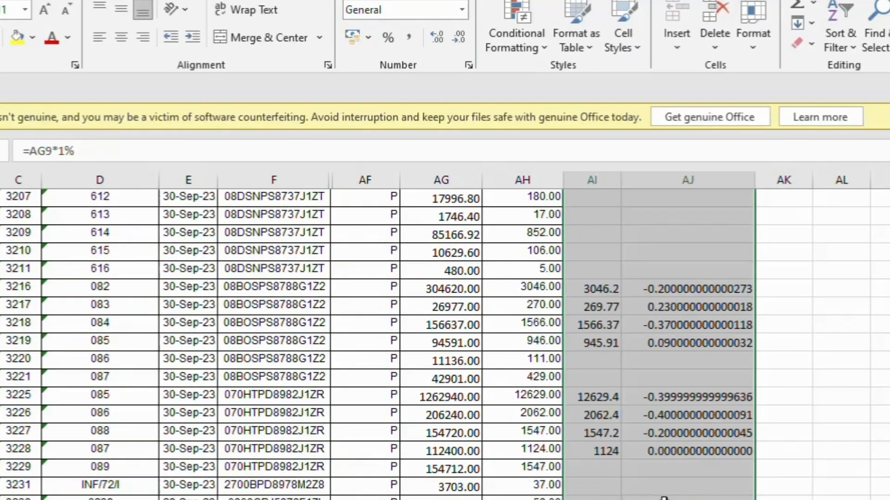
Step: Review the 1% TDS differences of the filtered P records in column AJ from the end of the list up to row 32
click(688, 499)
key(Up)
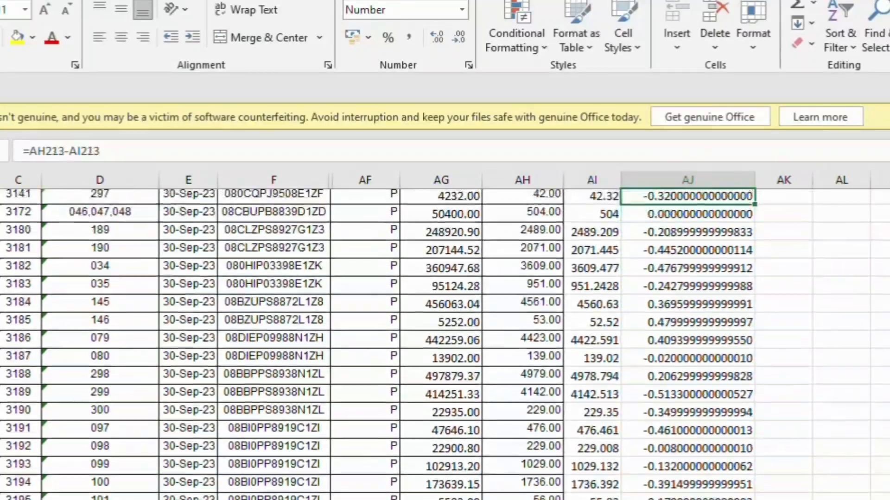
key(Up)
key(Up)
key(Up)
key(Up)
key(Up)
key(Up)
key(Up)
key(Up)
key(Up)
key(Up)
key(Up)
key(Up)
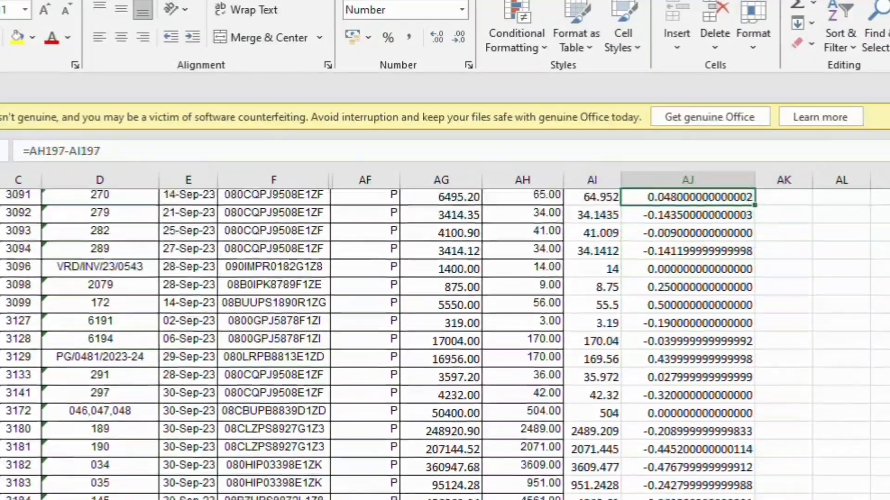
key(Up)
key(Up)
key(Up)
key(Up)
key(Up)
key(Up)
key(Up)
key(Up)
key(Up)
key(Up)
key(Up)
key(Up)
key(Up)
key(Up)
key(Up)
key(Up)
key(Up)
key(Up)
key(Up)
key(Up)
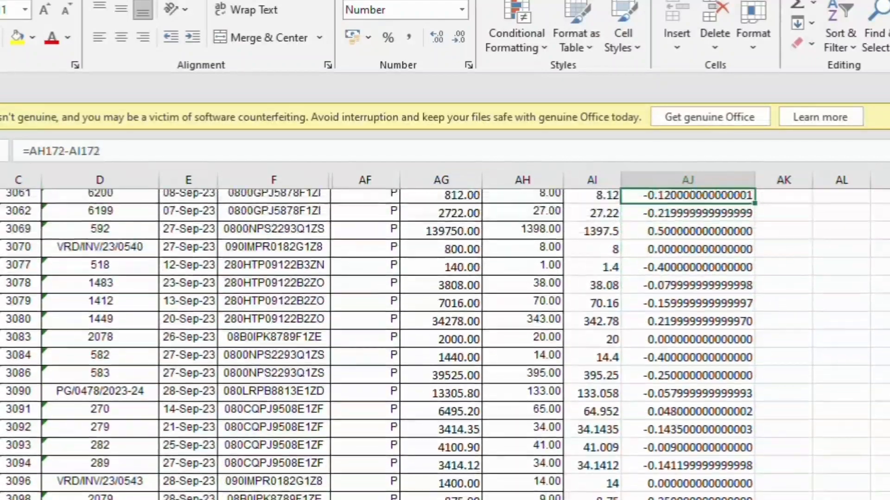
key(Up)
key(Up)
key(Up)
key(Up)
key(Up)
key(Up)
key(Up)
key(Up)
key(Up)
key(Up)
key(Up)
key(Up)
key(Up)
key(Up)
key(Up)
key(Up)
key(Up)
key(Up)
key(Up)
key(Up)
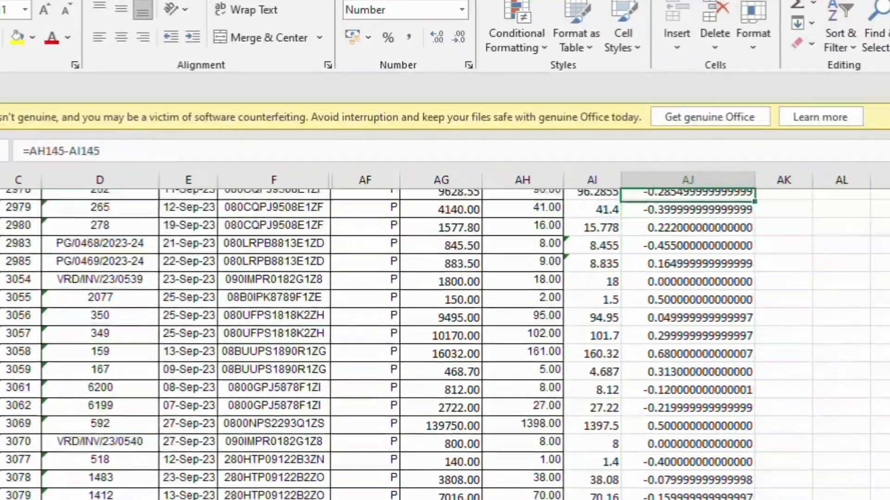
key(Up)
key(Up)
key(Up)
key(Up)
key(Up)
key(Up)
key(Up)
key(Up)
key(Up)
key(Up)
key(Up)
key(Up)
key(Up)
key(Up)
key(Up)
key(Up)
key(Up)
key(Up)
key(Up)
key(Up)
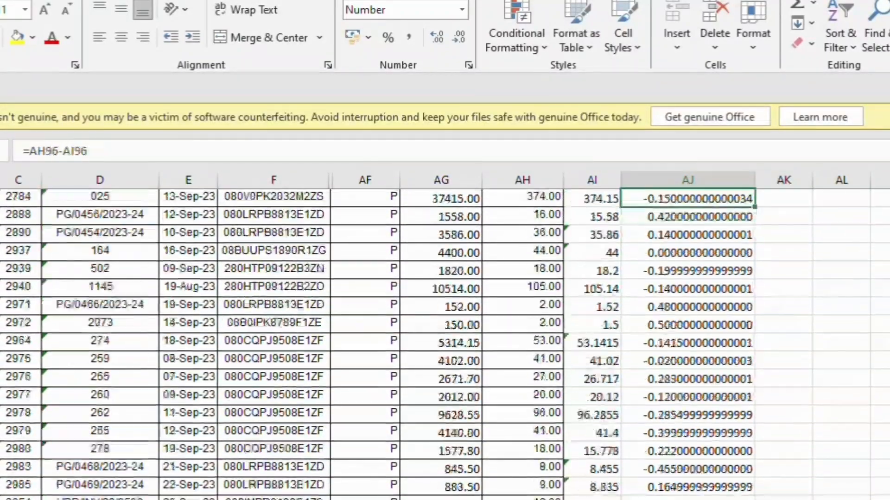
key(Up)
key(Up)
key(Up)
key(Up)
key(Up)
key(Up)
key(Up)
key(Up)
key(Up)
key(Up)
key(Up)
key(Up)
key(Up)
key(Up)
key(Up)
key(Up)
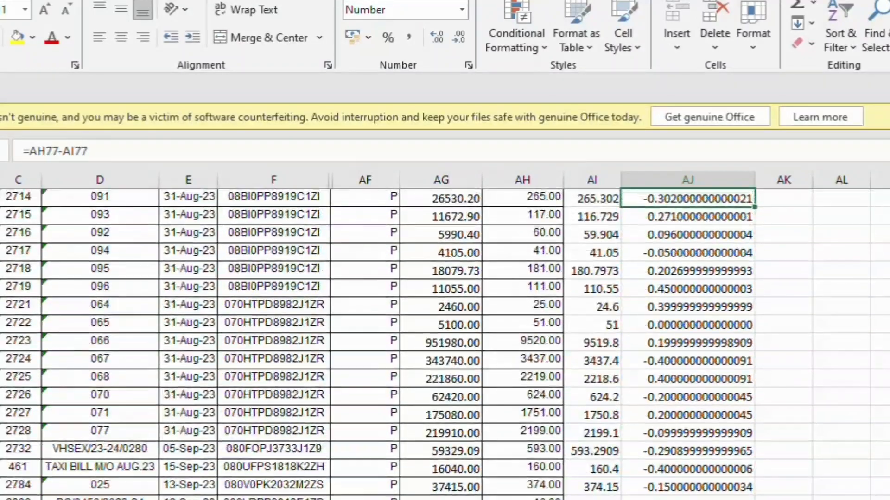
key(Up)
key(Up)
key(Up)
key(Up)
key(Up)
key(Up)
key(Up)
key(Up)
key(Up)
key(Up)
key(Up)
key(Up)
key(Up)
key(Up)
key(Up)
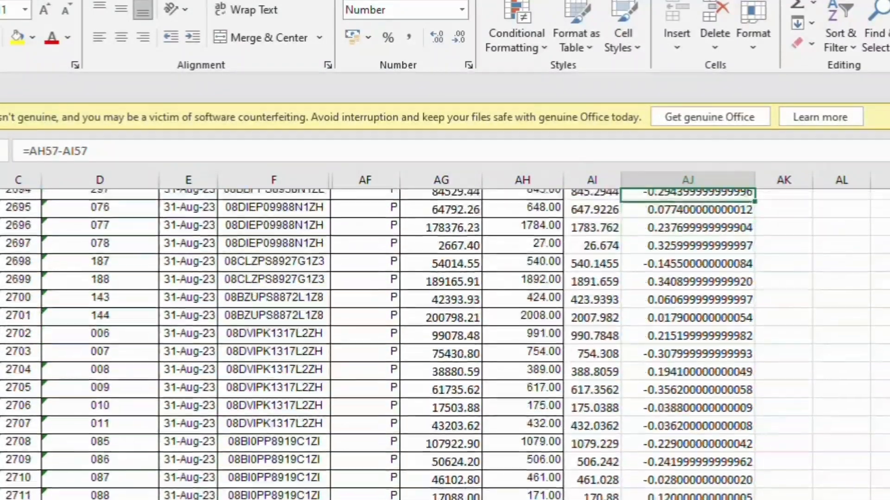
key(Up)
key(Up)
key(Up)
key(Up)
key(Up)
key(Up)
key(Up)
key(Up)
key(Up)
key(Up)
key(Up)
key(Up)
key(Up)
key(Up)
key(Up)
key(Up)
key(Up)
key(Up)
key(Up)
key(Up)
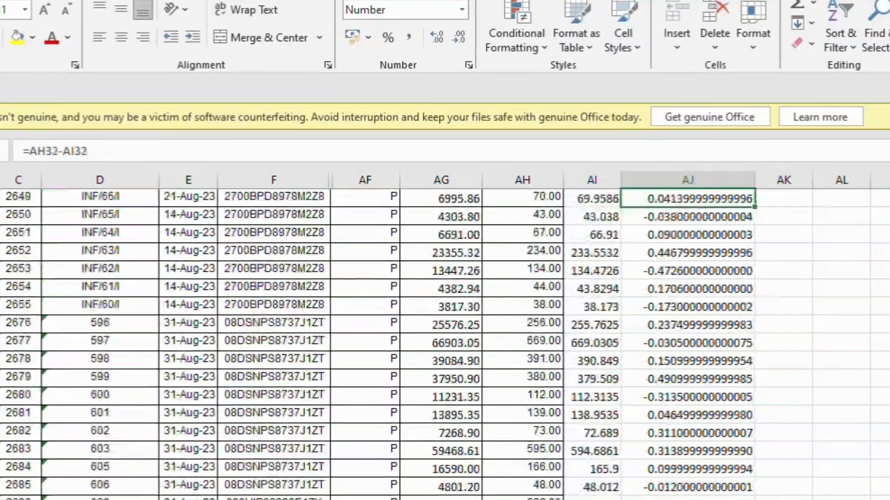
Step: Correct the mismatched TDS of the P record in row 28 by setting AH28 to 118.08
key(Down)
key(Down)
key(Down)
key(Down)
key(Down)
key(Down)
key(Down)
key(Down)
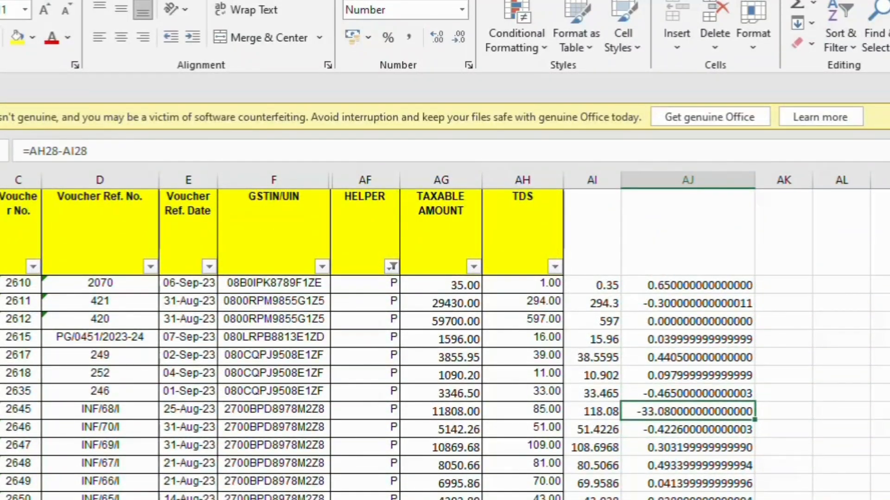
key(Left)
key(Left)
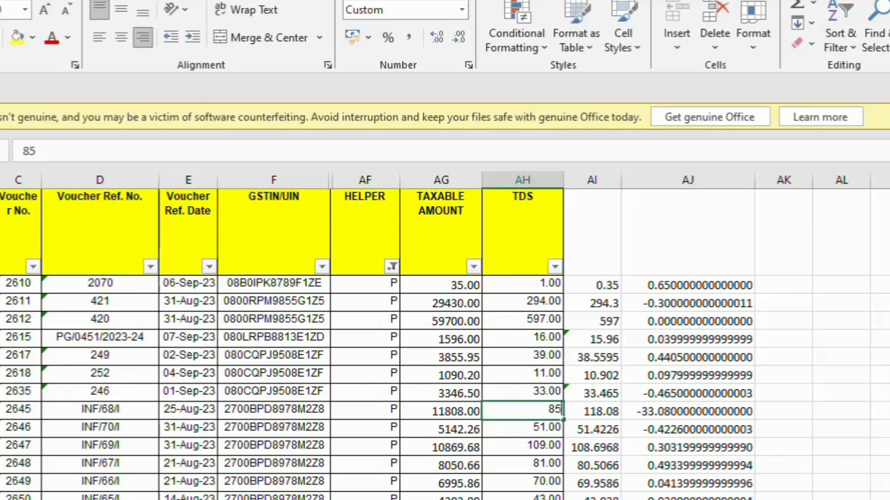
text(118.08)
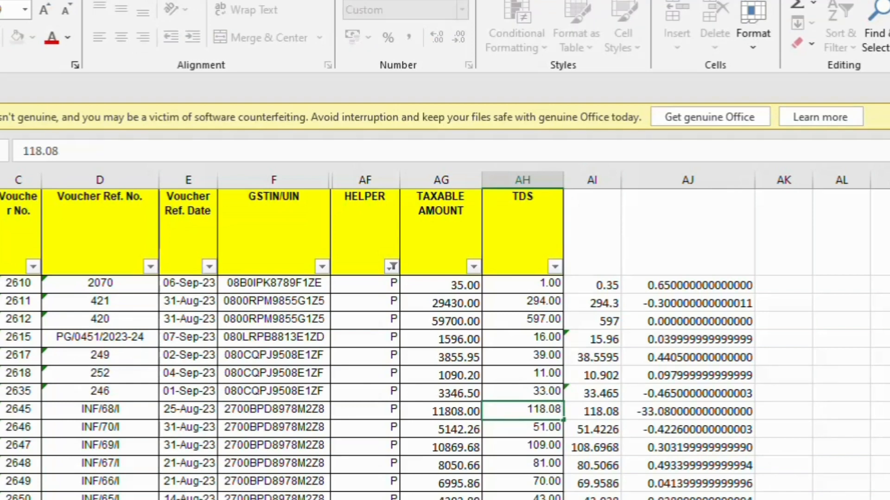
key(Return)
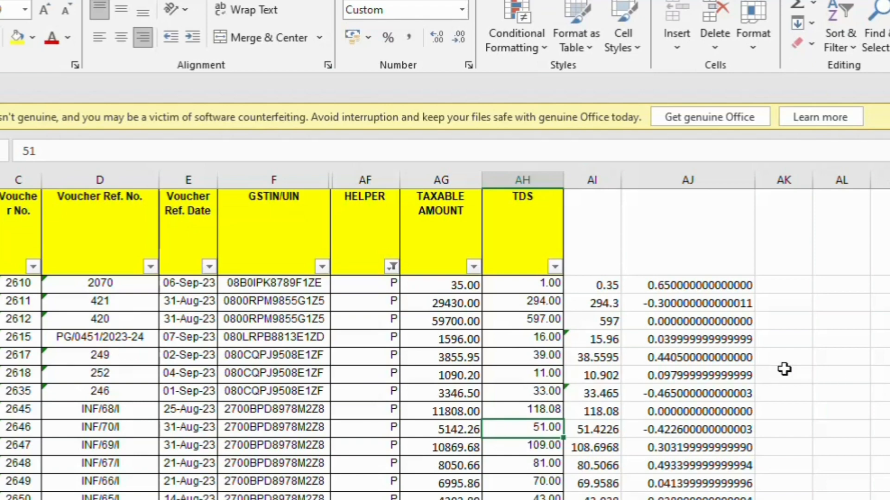
Step: Remove the filters from the header row to show the records of all entity types again
scroll(784, 369, down, 9)
scroll(784, 370, down, 20)
scroll(784, 366, down, 20)
scroll(787, 336, up, 20)
scroll(779, 326, up, 20)
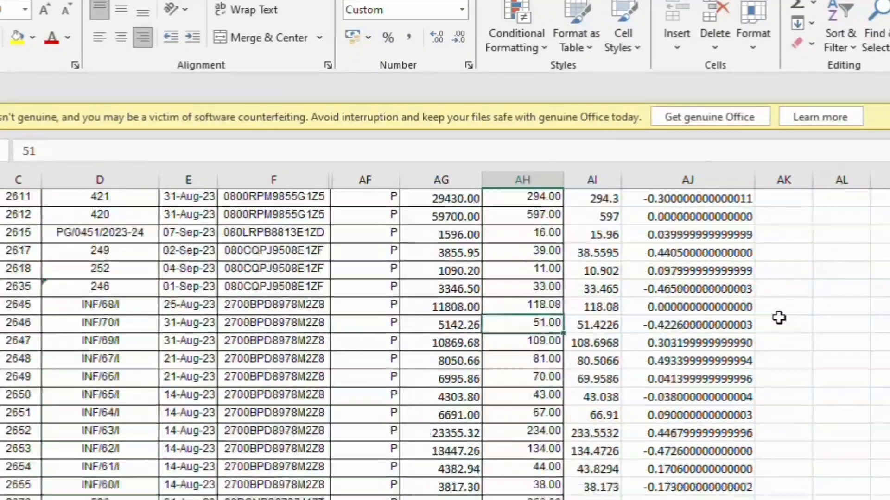
scroll(778, 318, up, 2)
click(1, 253)
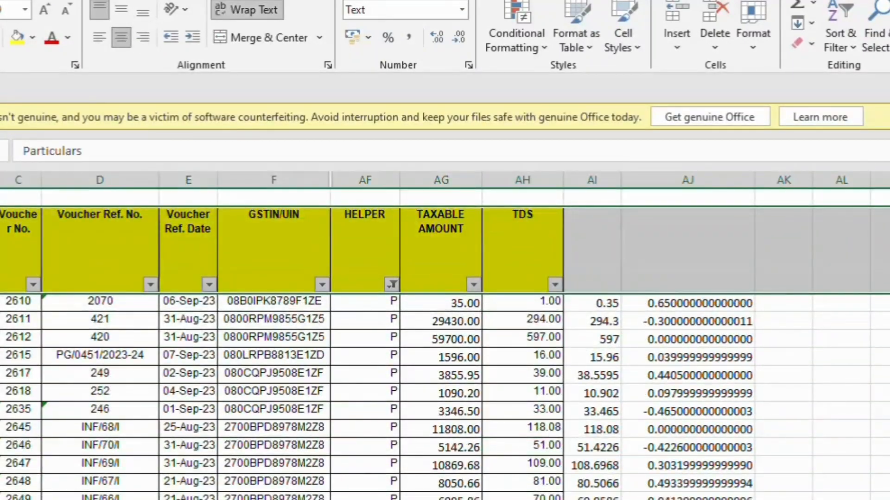
key(ctrl+shift+l)
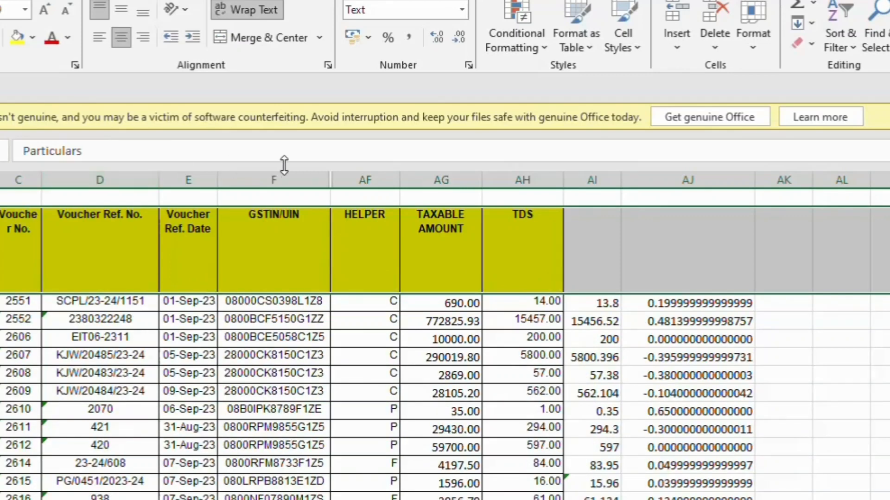
Step: Clear the check calculations in columns AI and AJ and delete the HELPER column AF
drag(653, 180, 616, 188)
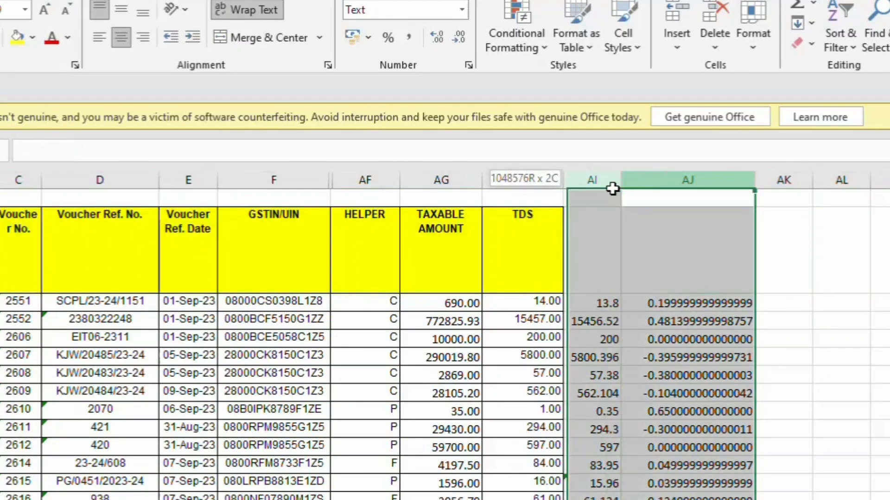
key(Delete)
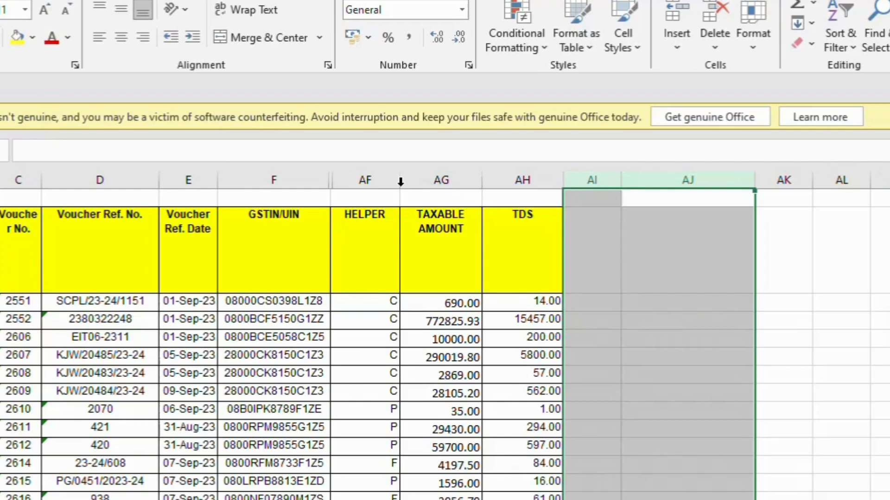
click(364, 172)
key(ctrl+minus)
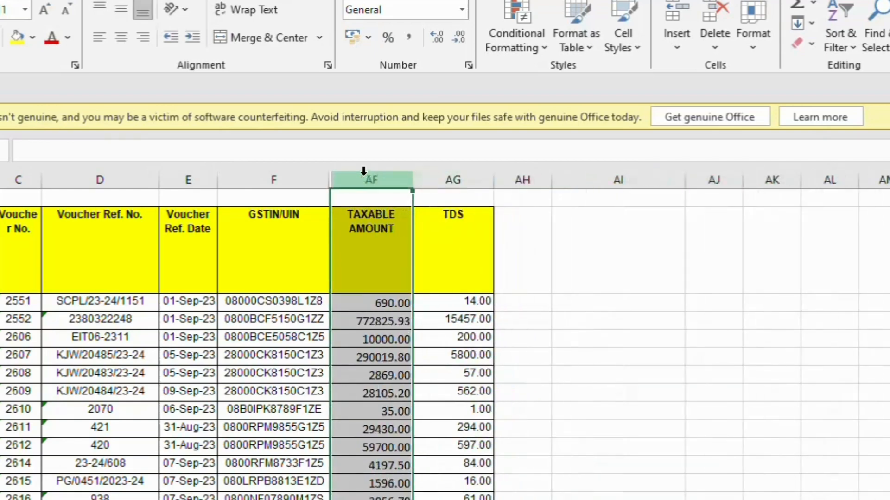
click(549, 316)
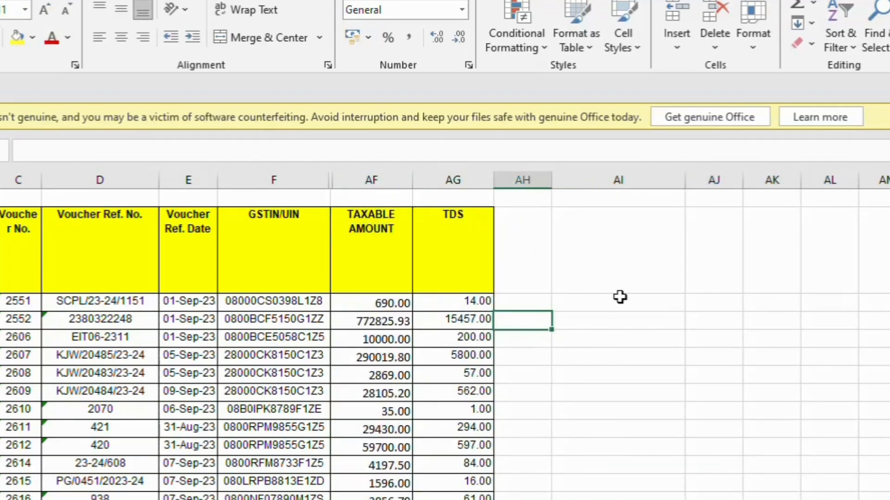